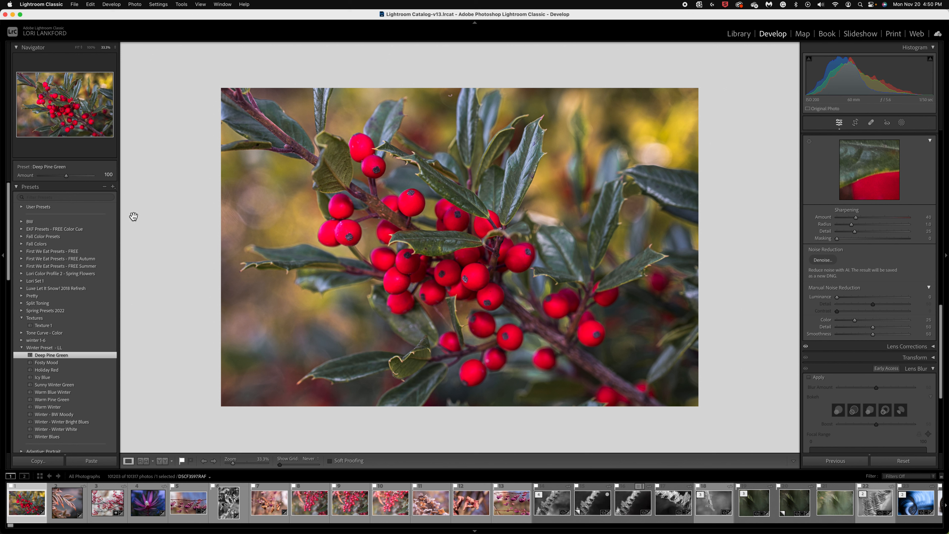
pyautogui.click(113, 187)
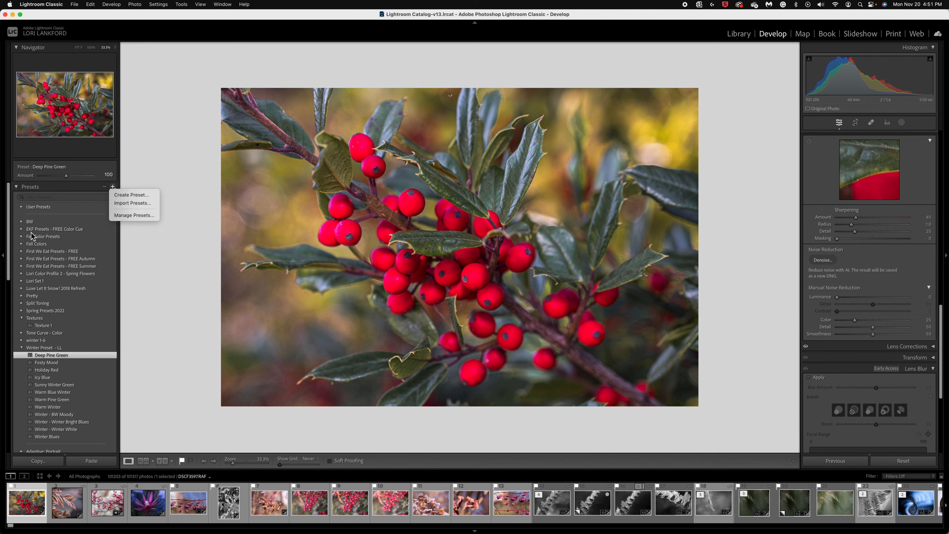
pyautogui.click(179, 296)
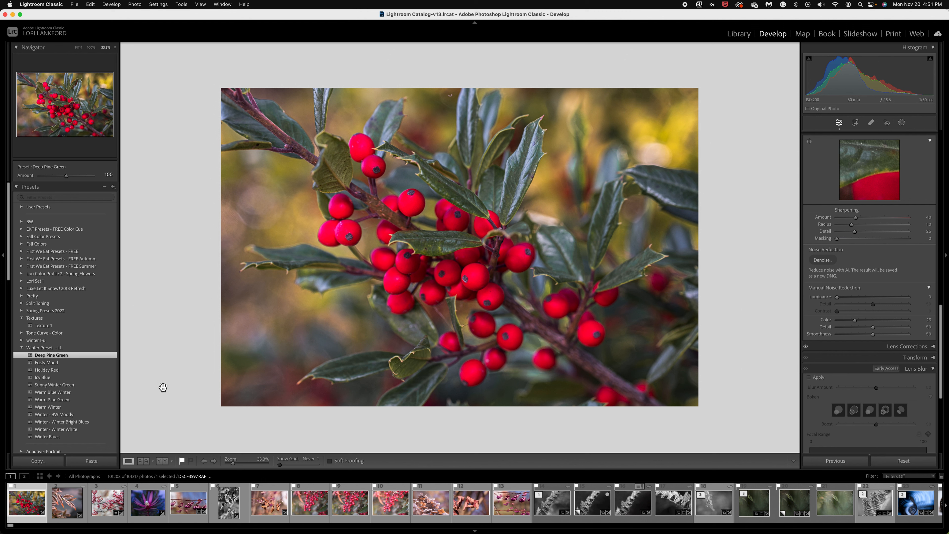
# - Compare the holly berry photo before and after the Deep Pine Green preset and review its develop settings
pyautogui.scroll(5, 873, 251)
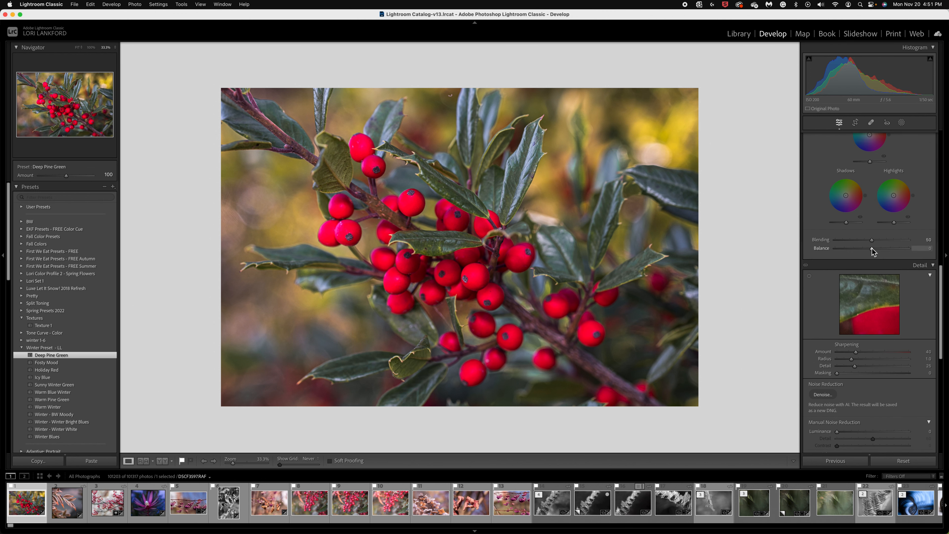
pyautogui.scroll(10, 873, 251)
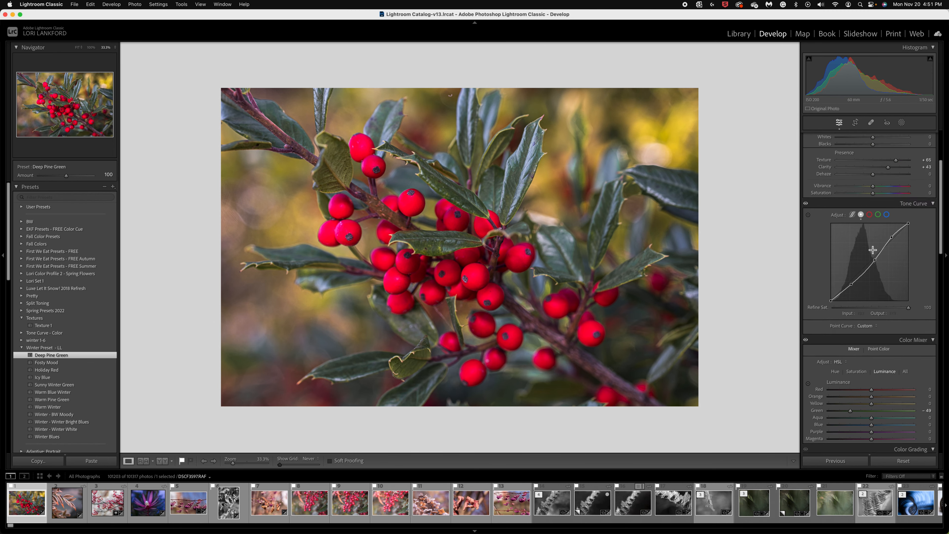
pyautogui.scroll(3, 873, 250)
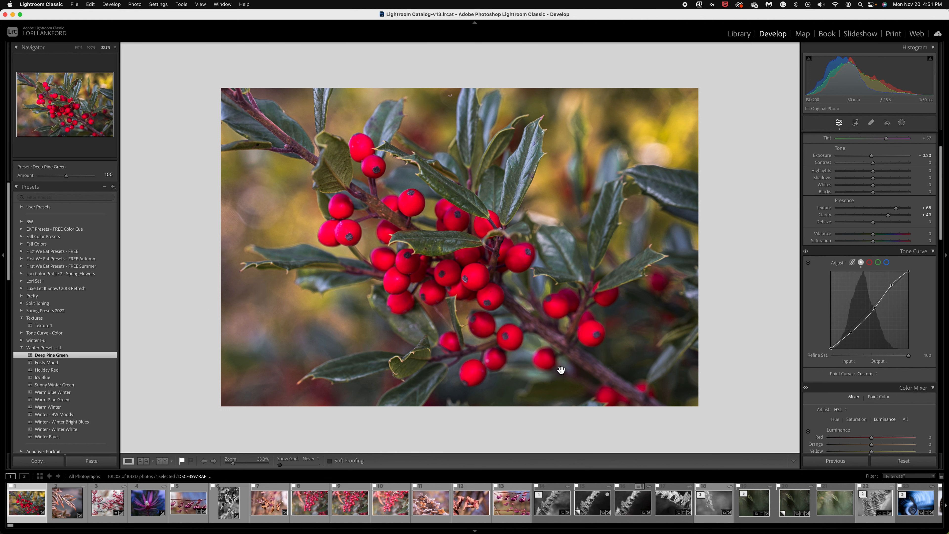
pyautogui.press('\\')
pyautogui.press('\\')
pyautogui.press('\\')
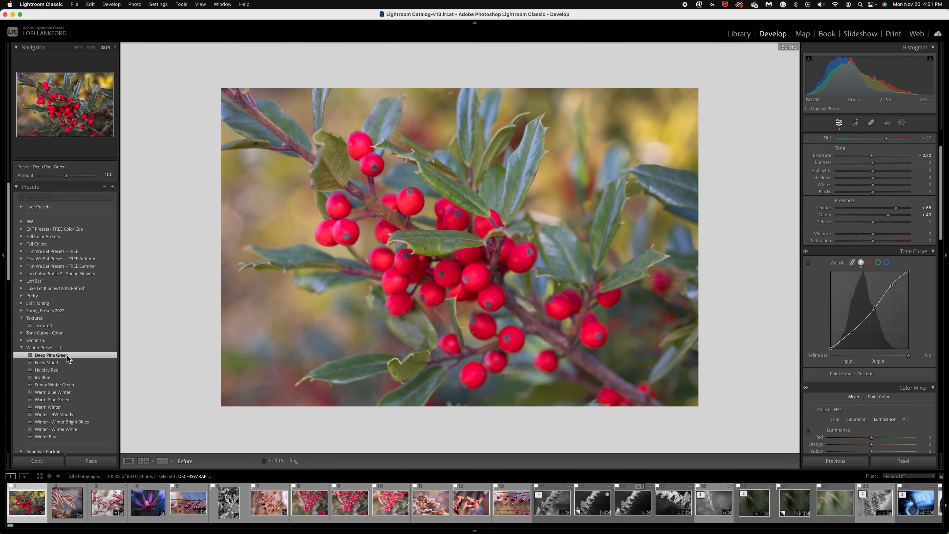
pyautogui.press('\\')
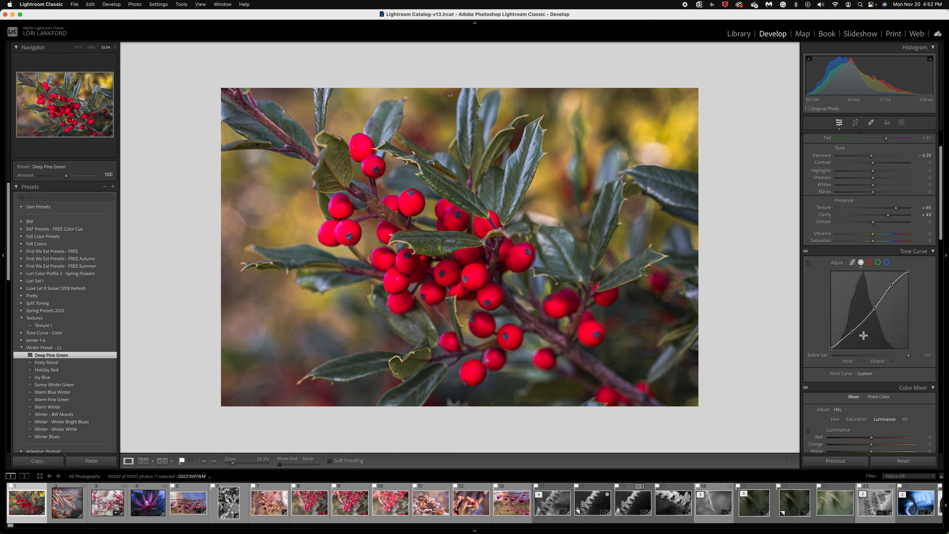
# - Lower the holly photo's red saturation to -18 in the Color Mixer
pyautogui.scroll(-3, 865, 338)
pyautogui.scroll(-4, 865, 338)
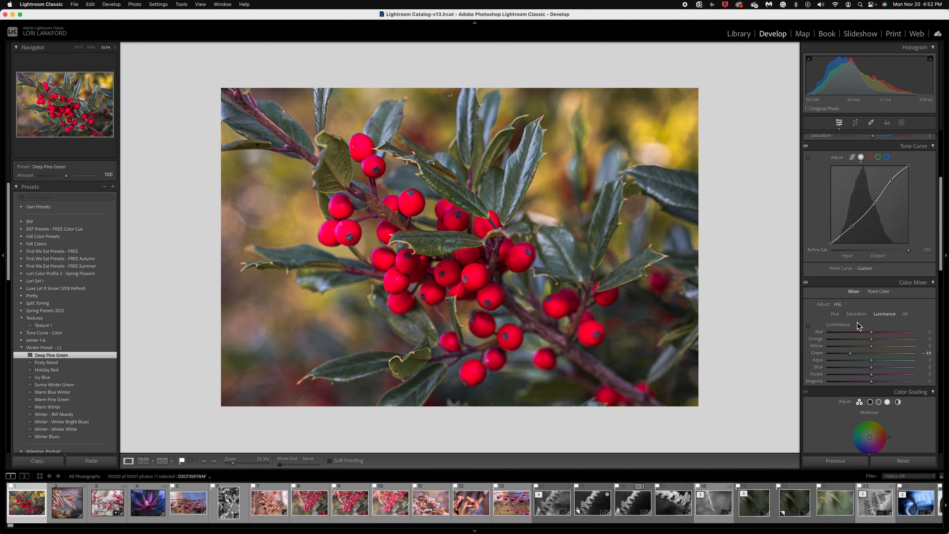
pyautogui.click(860, 314)
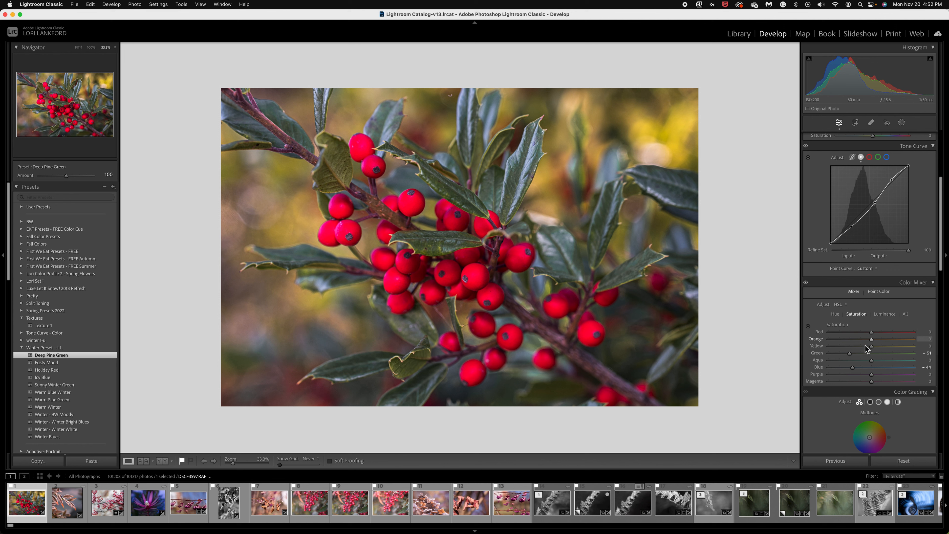
pyautogui.moveTo(872, 333); pyautogui.dragTo(864, 334)
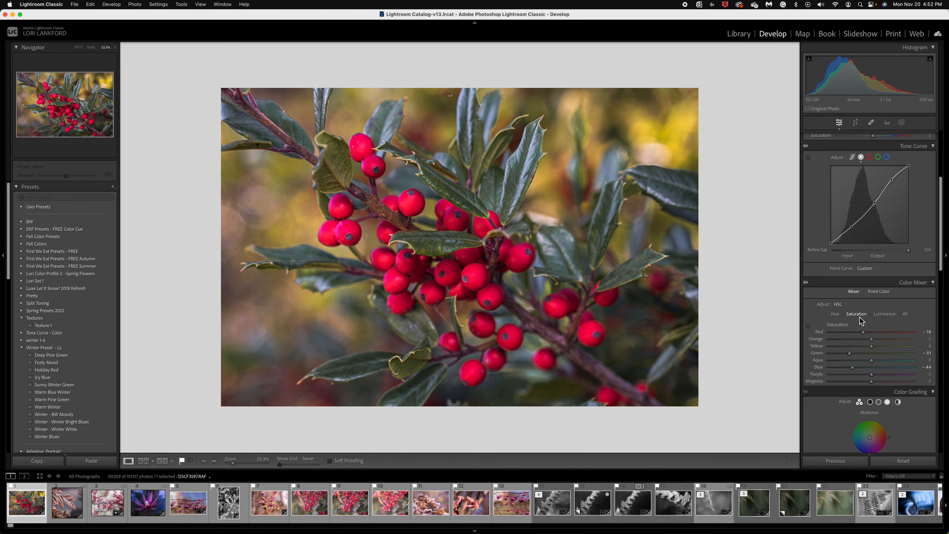
# - Apply the Holiday Red preset to the holly photo and set its red saturation to -9
pyautogui.click(54, 370)
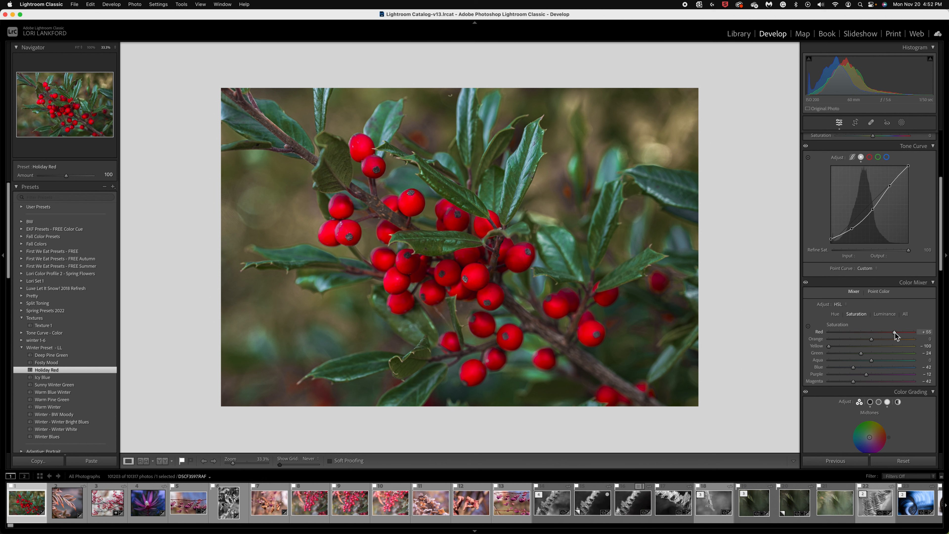
pyautogui.moveTo(894, 333); pyautogui.dragTo(868, 332)
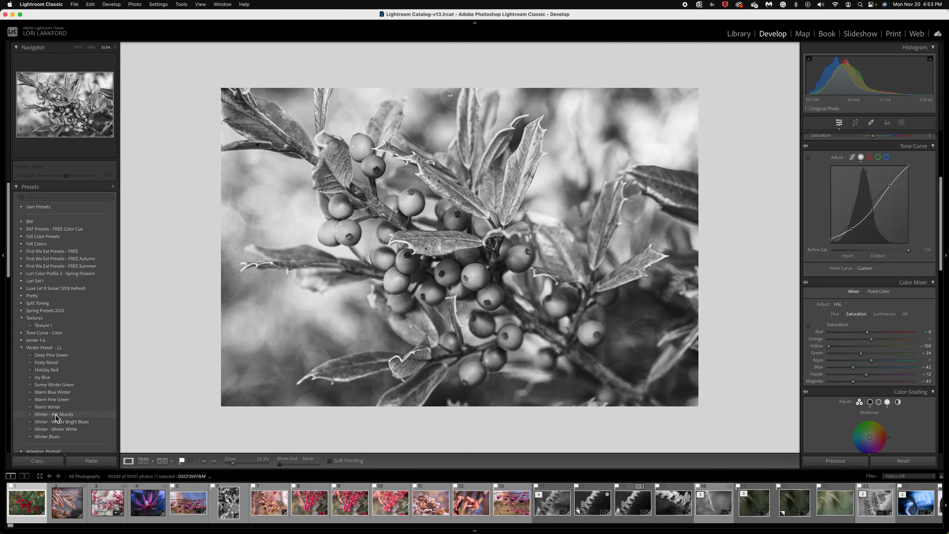
# - Open the frosted leaves photo, fit it to the view, and compare its before and after versions
pyautogui.click(65, 509)
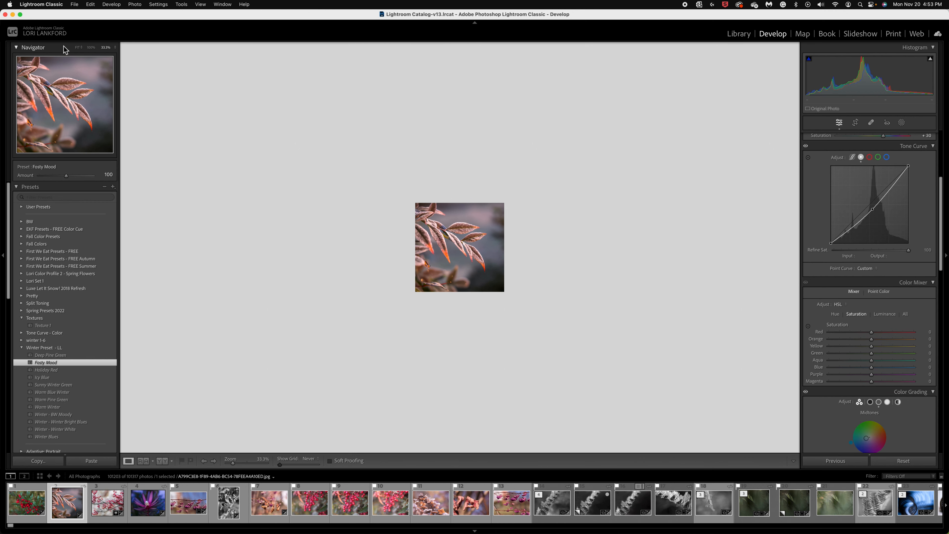
pyautogui.click(78, 48)
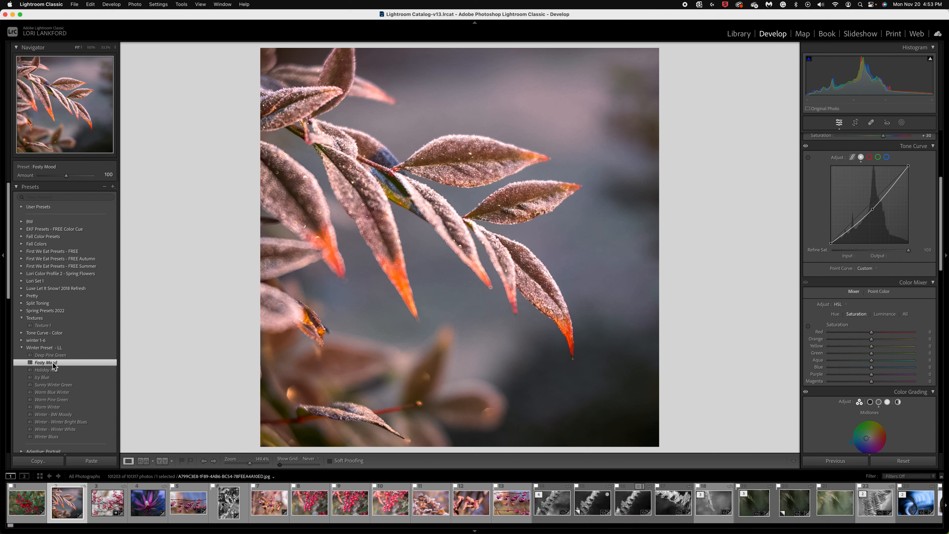
pyautogui.press('\\')
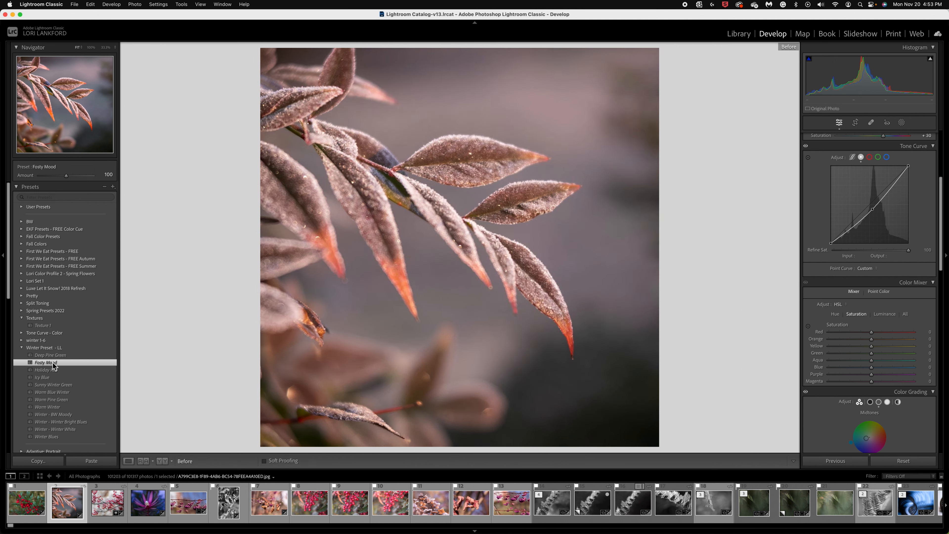
pyautogui.press('\\')
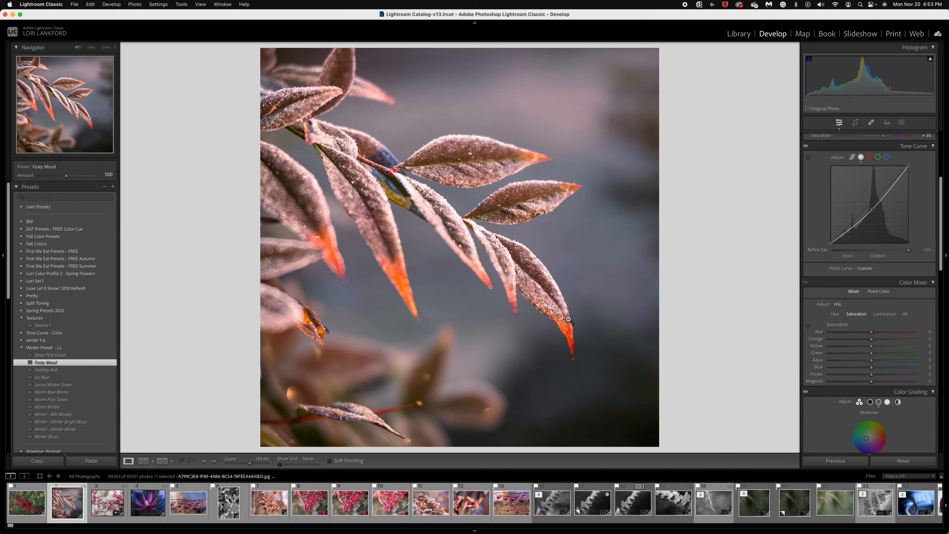
# - Review the hue, luminance and basic adjustments that the Fosty Mood preset gives the frosted leaves photo
pyautogui.click(835, 315)
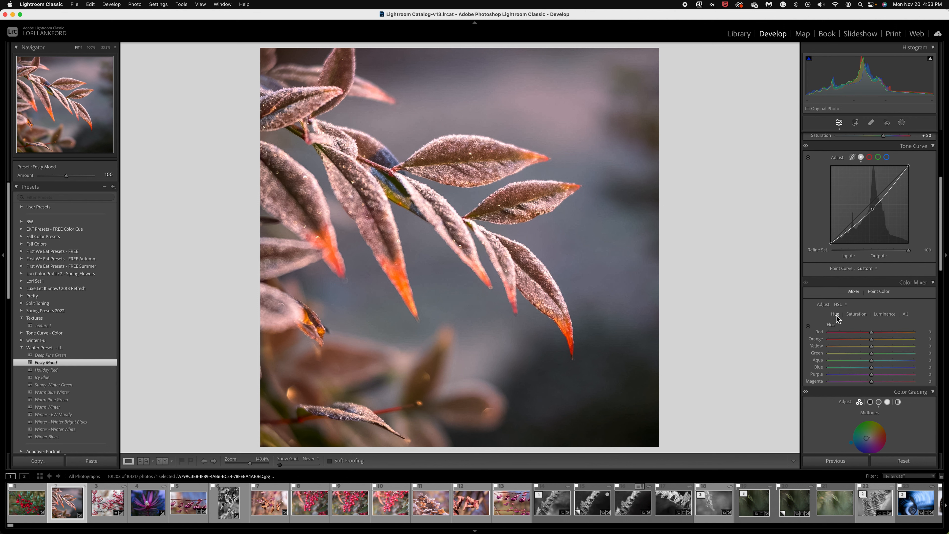
pyautogui.click(888, 315)
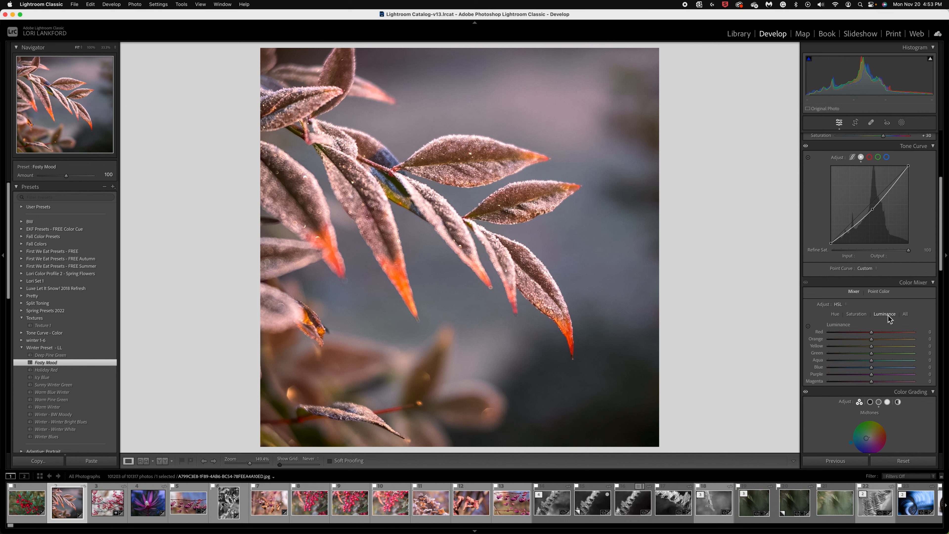
pyautogui.scroll(5, 890, 319)
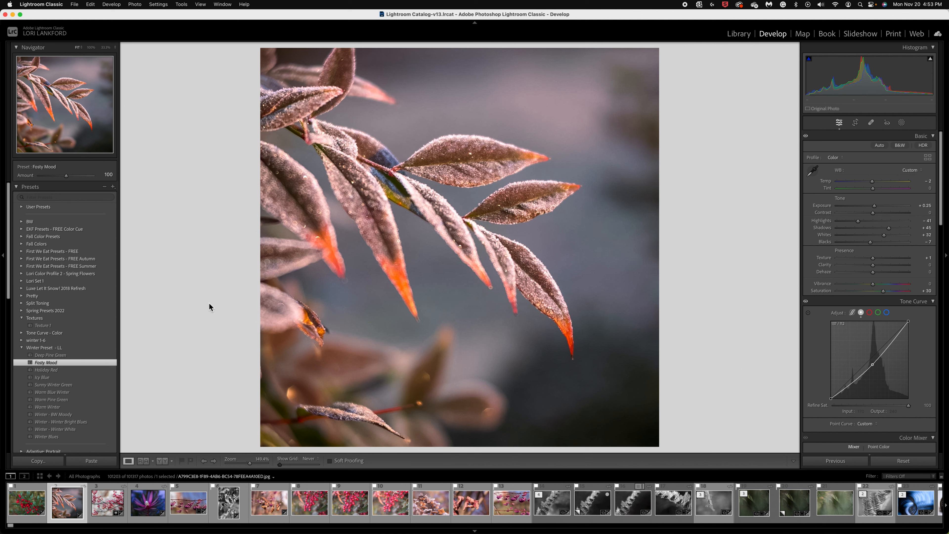
# - Apply the Icy Blue preset to the frosted leaves photo and display its Color Mixer saturation settings
pyautogui.click(47, 379)
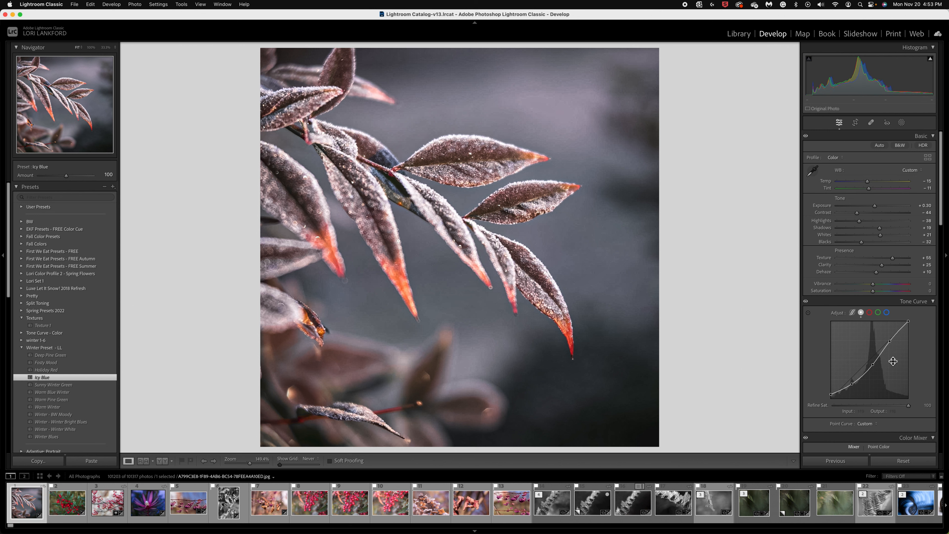
pyautogui.scroll(-4, 888, 392)
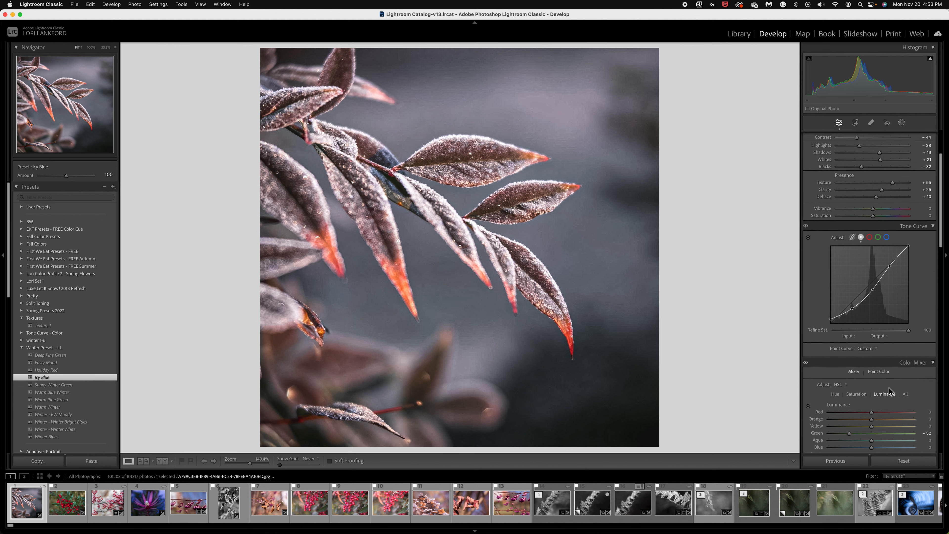
pyautogui.scroll(-3, 890, 388)
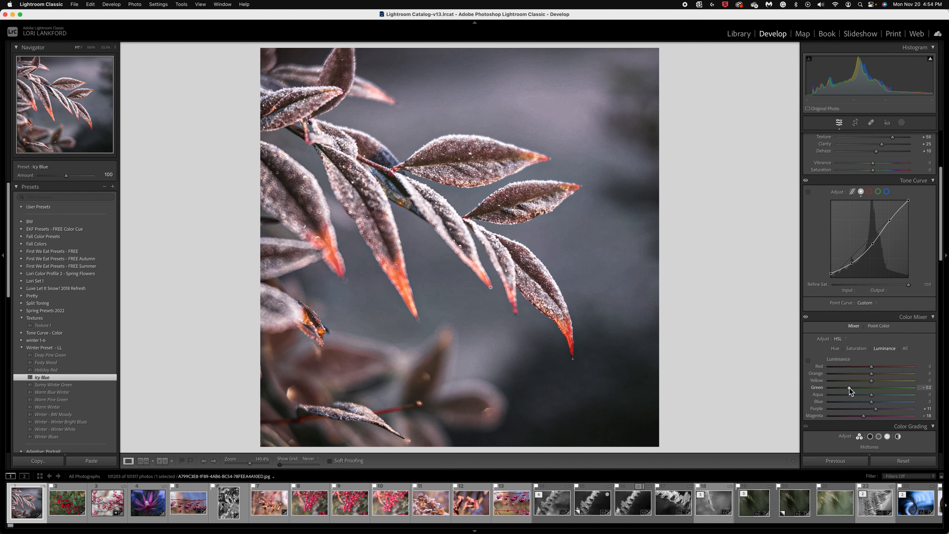
pyautogui.click(857, 348)
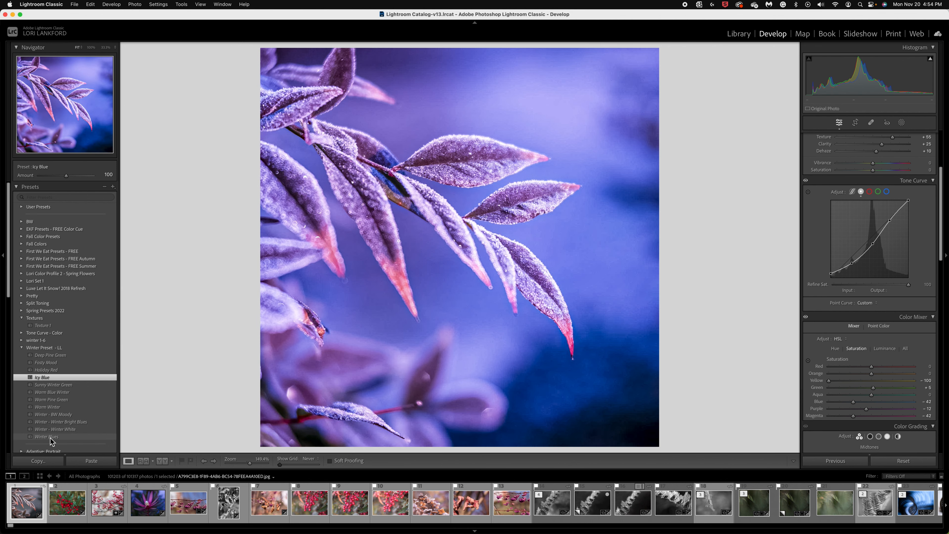
# - Try the Winter Blues preset with blue saturation at -21 on the frosted leaves photo, and reapply the Icy Blue preset
pyautogui.click(50, 438)
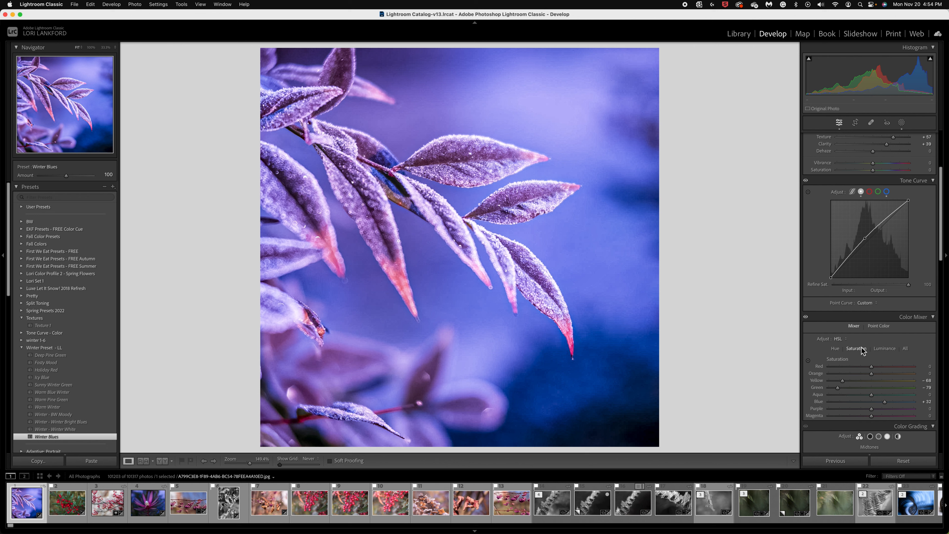
pyautogui.click(883, 350)
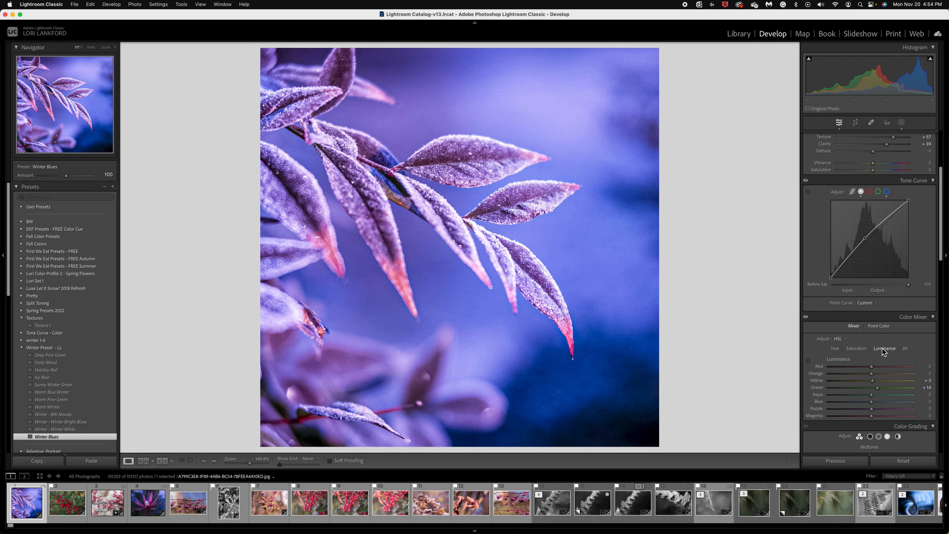
pyautogui.click(856, 349)
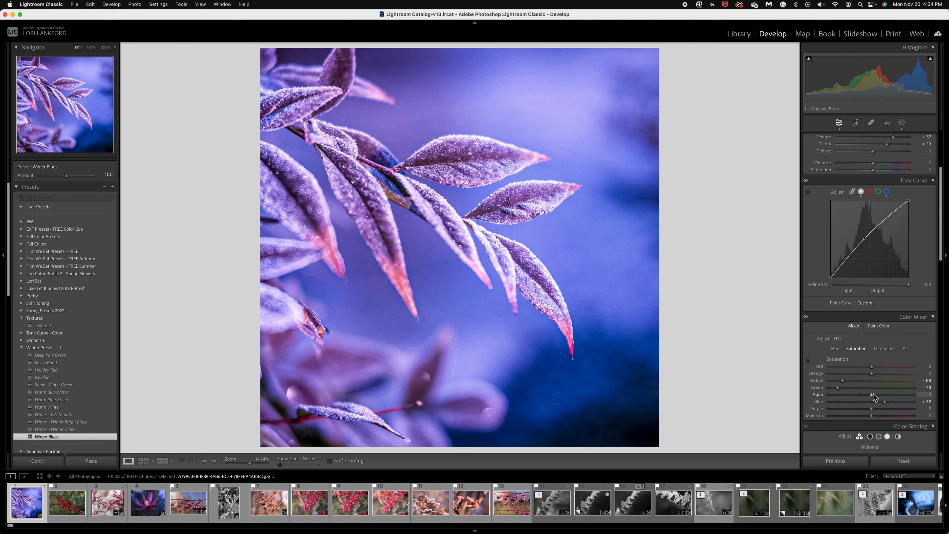
pyautogui.moveTo(884, 402); pyautogui.dragTo(863, 400)
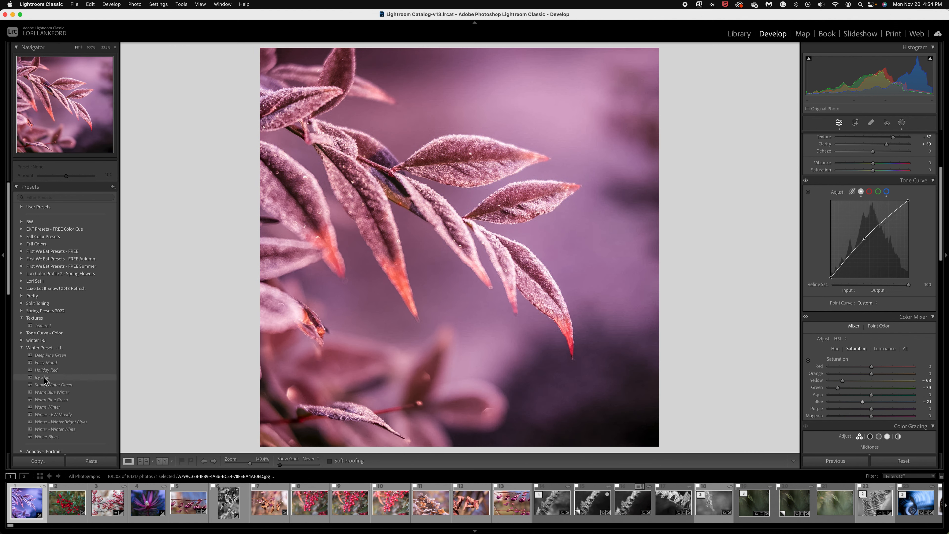
pyautogui.click(44, 377)
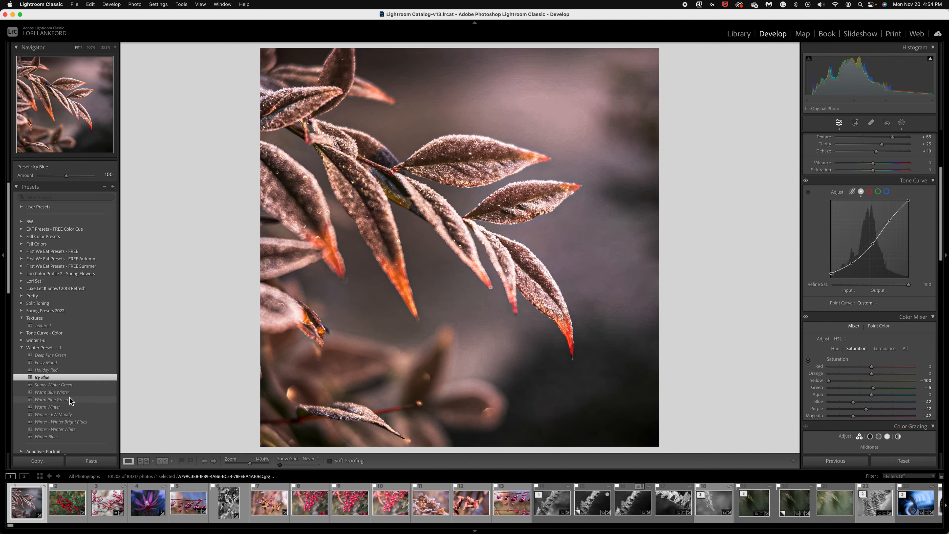
# - Open the photo of red berries on grey branches and try the Deep Pine Green and Fosty Mood presets, comparing before and after
pyautogui.click(105, 509)
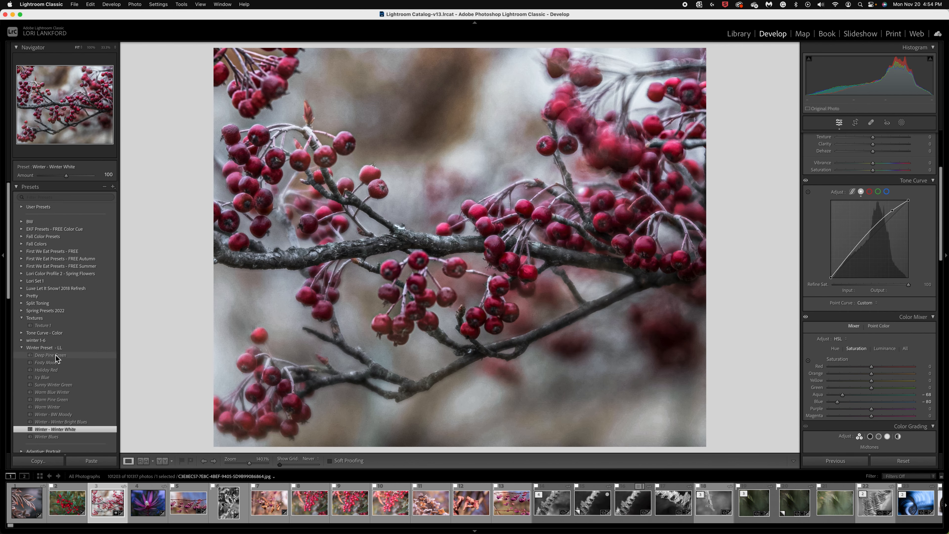
pyautogui.click(56, 356)
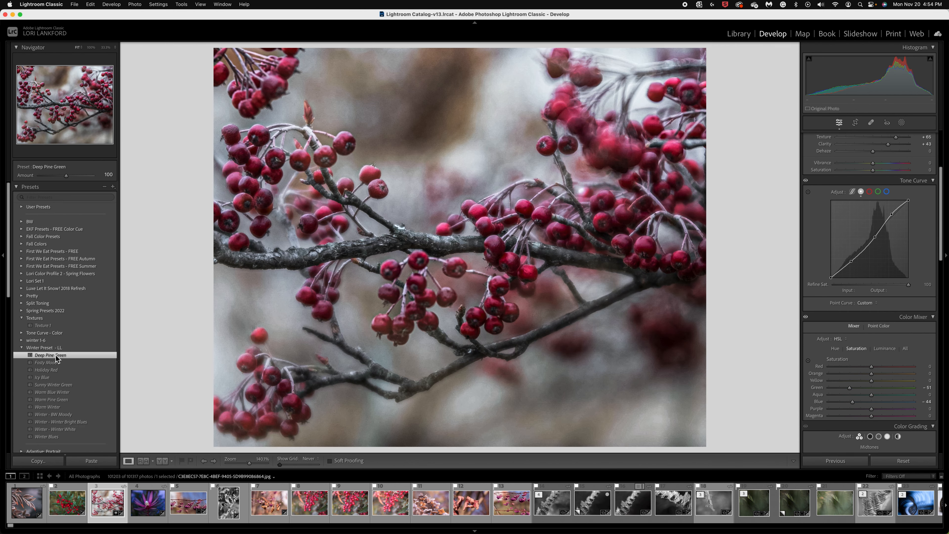
pyautogui.press('\\')
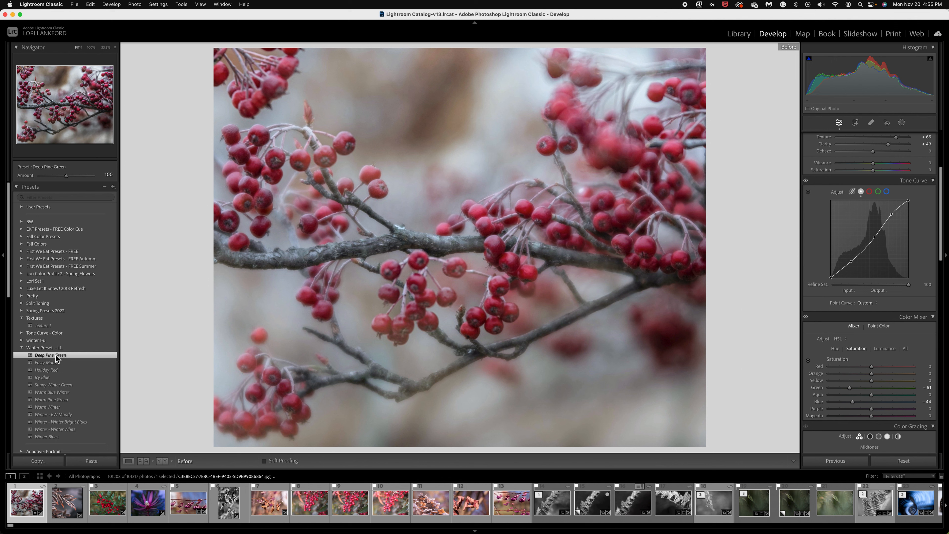
pyautogui.press('\\')
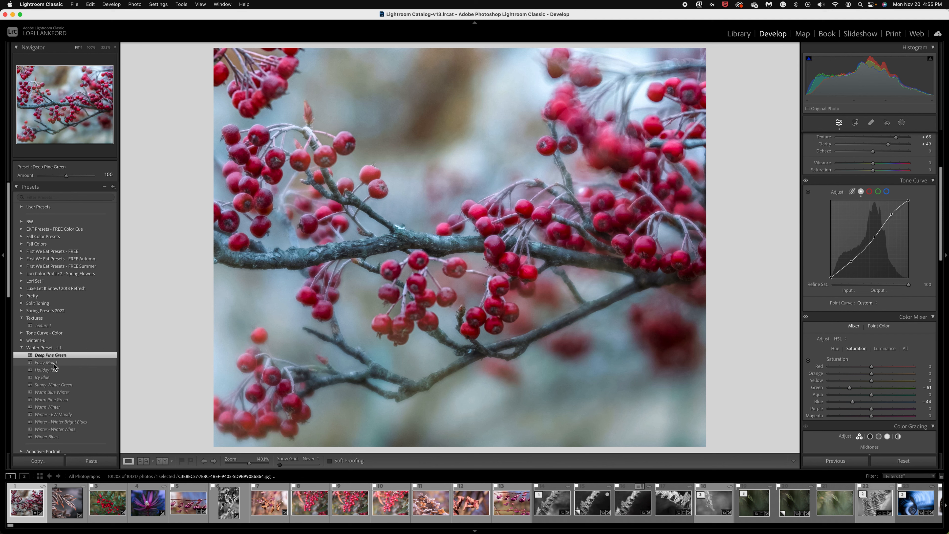
pyautogui.click(53, 363)
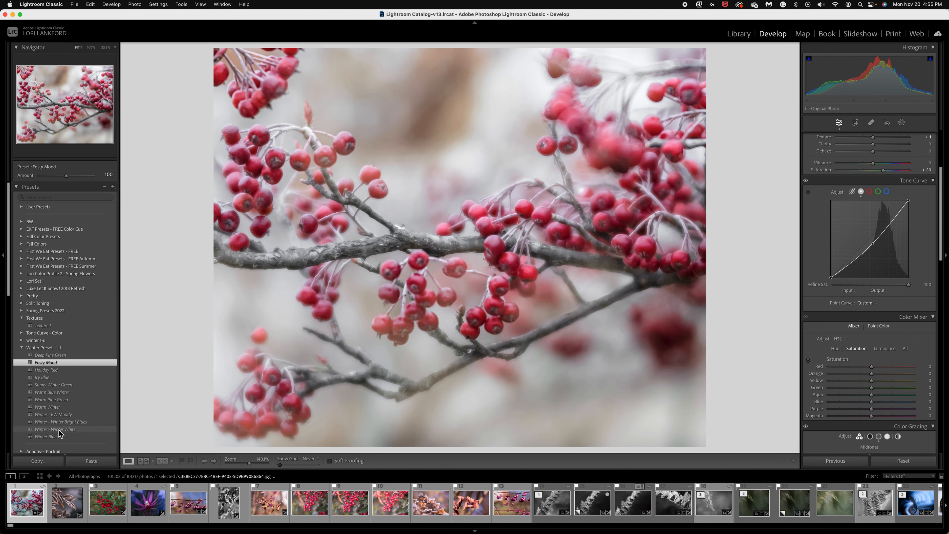
# - Apply the Winter - Winter White preset to the red berries photo and raise its red saturation
pyautogui.click(58, 430)
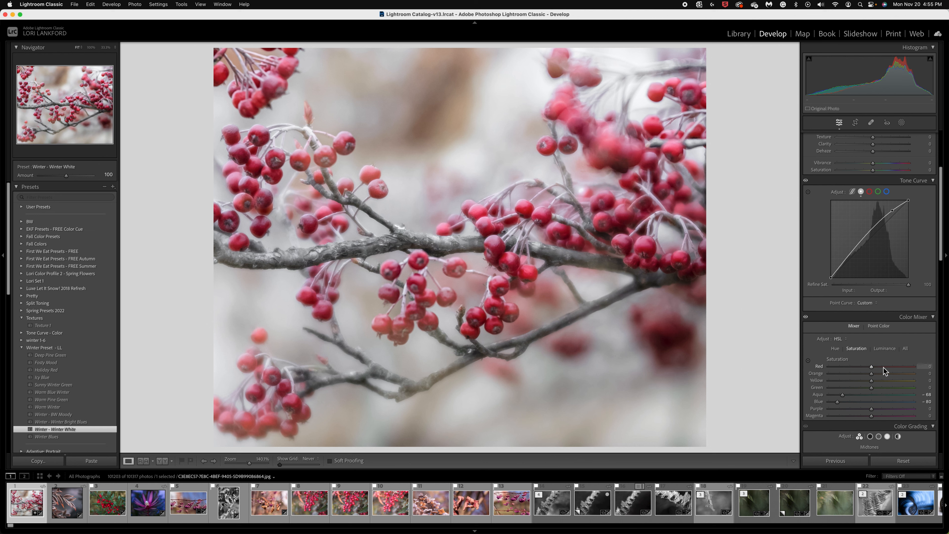
pyautogui.moveTo(884, 368); pyautogui.dragTo(891, 367)
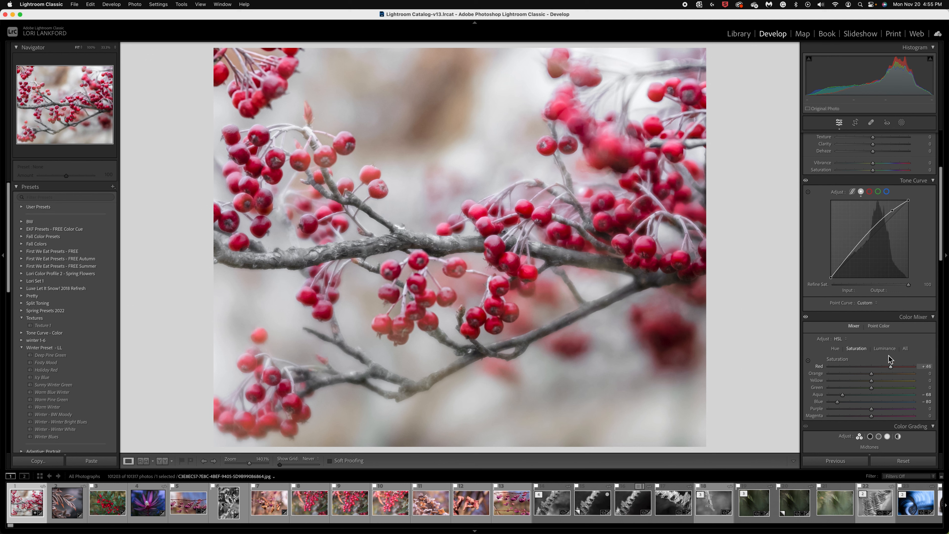
# - Raise the red luminance of the red berries photo to about +30 in the Color Mixer
pyautogui.click(887, 348)
pyautogui.click(883, 366)
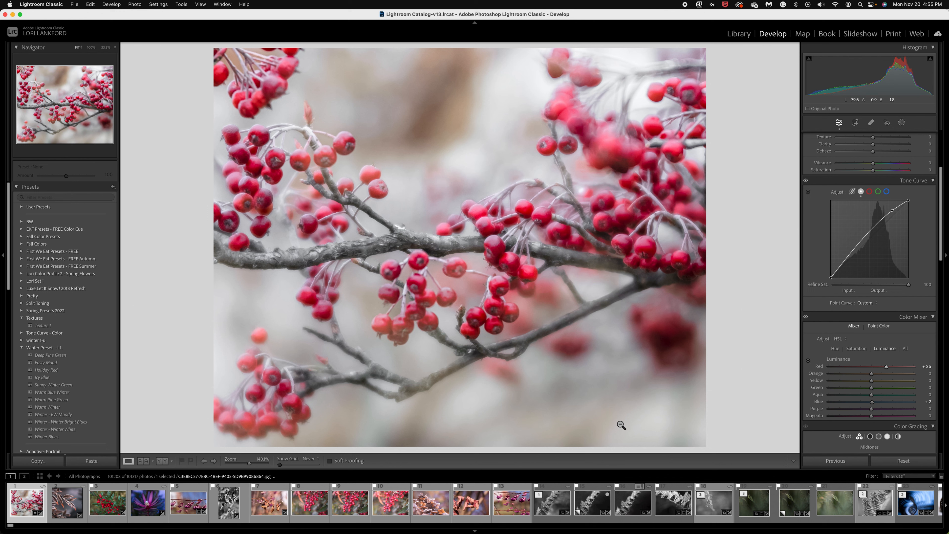
# - Open the purple flower photo and compare its Sunny Winter Green look with the original
pyautogui.click(153, 513)
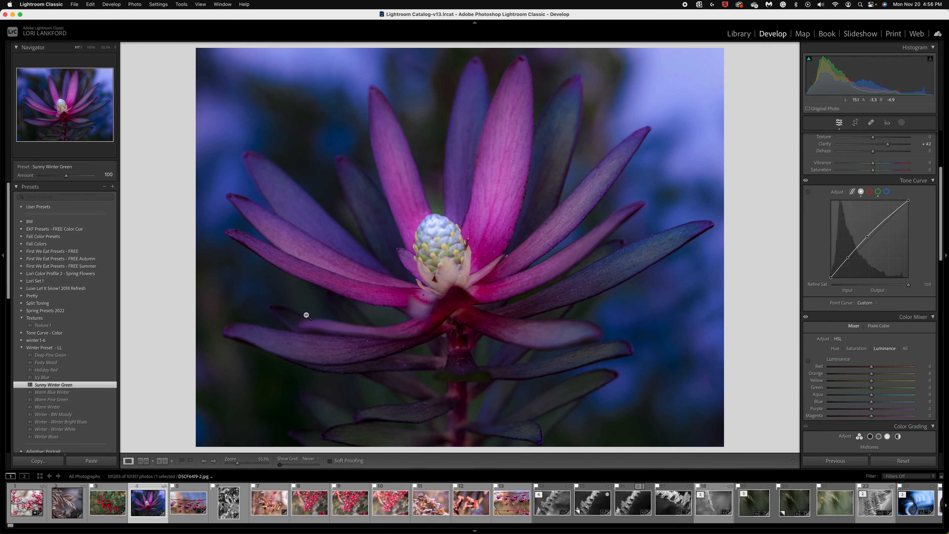
pyautogui.press('\\')
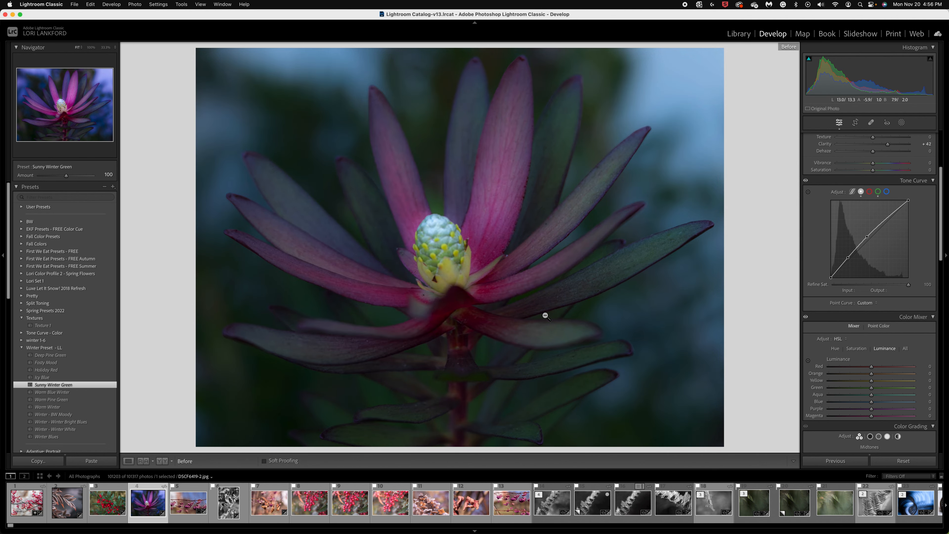
pyautogui.press('\\')
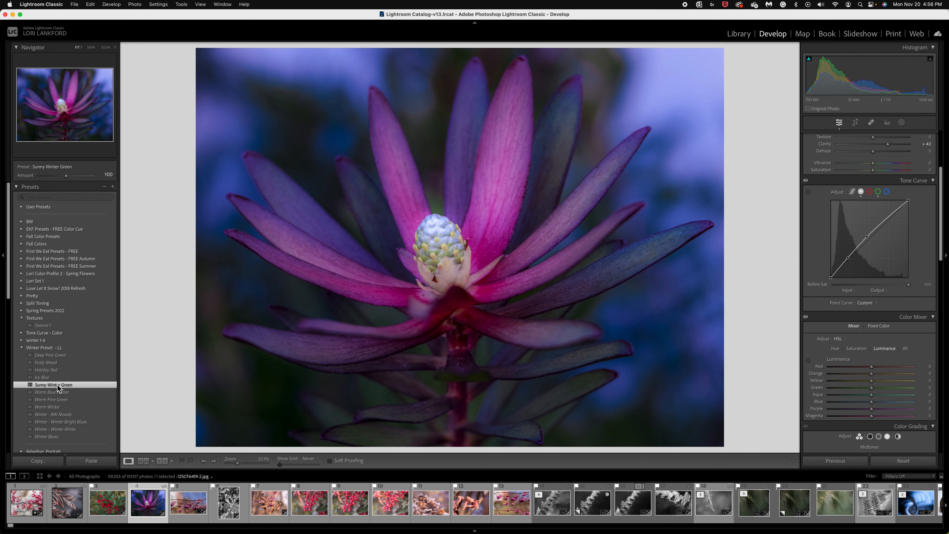
# - Try the Icy Blue preset on the purple flower photo, and reapply the Sunny Winter Green preset
pyautogui.click(49, 377)
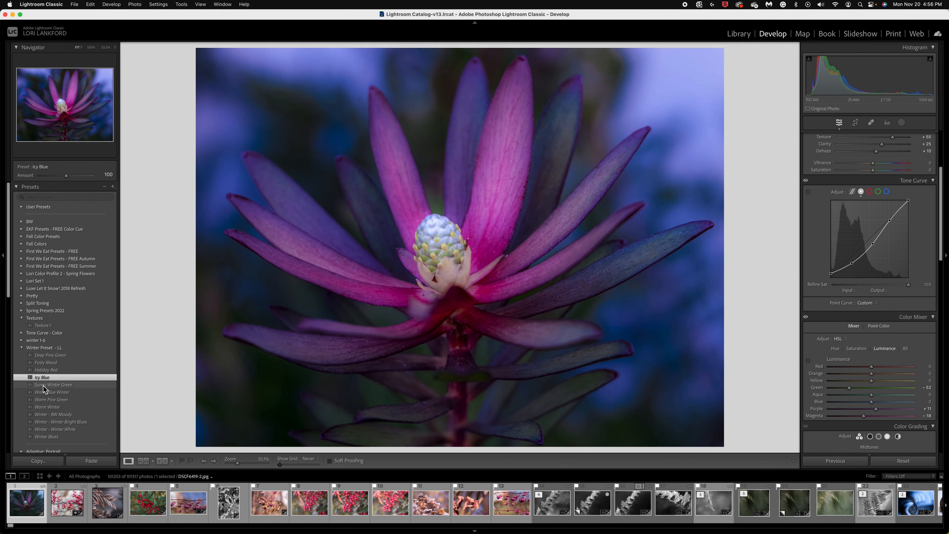
pyautogui.click(43, 385)
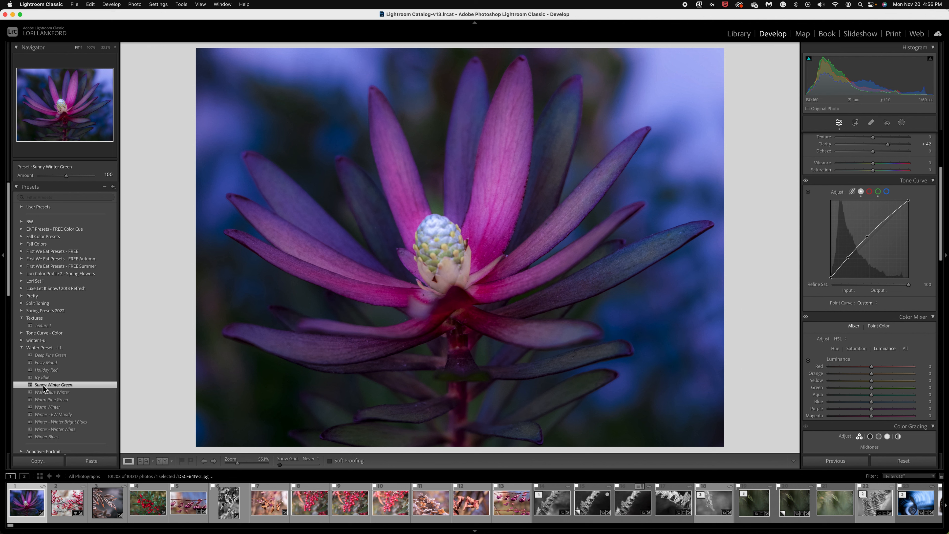
# - Set the blue saturation of the purple flower photo to +44 in the Color Mixer
pyautogui.scroll(5, 849, 272)
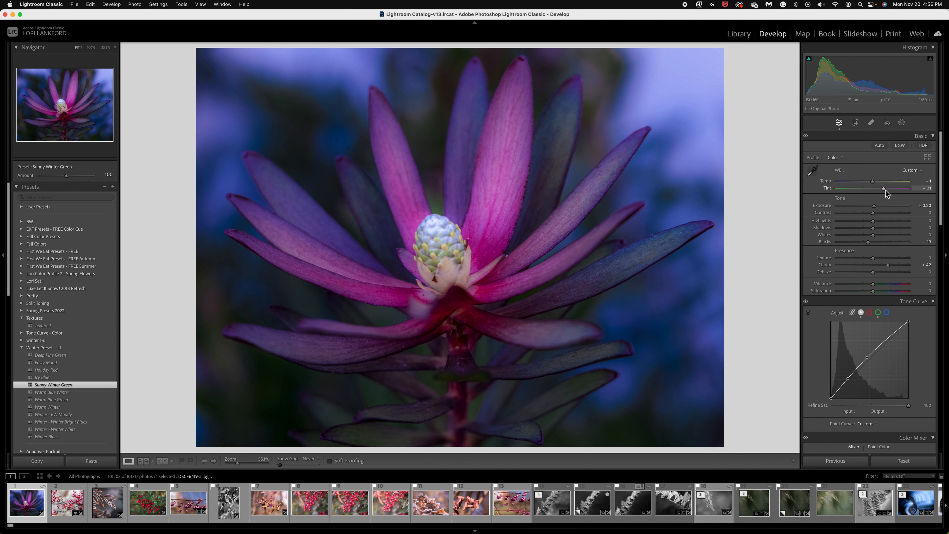
pyautogui.scroll(-5, 879, 337)
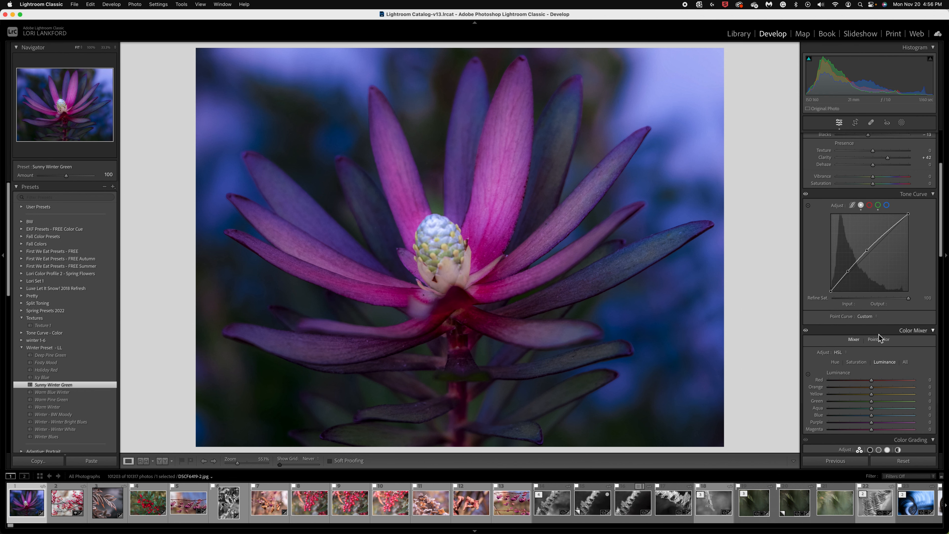
pyautogui.click(858, 363)
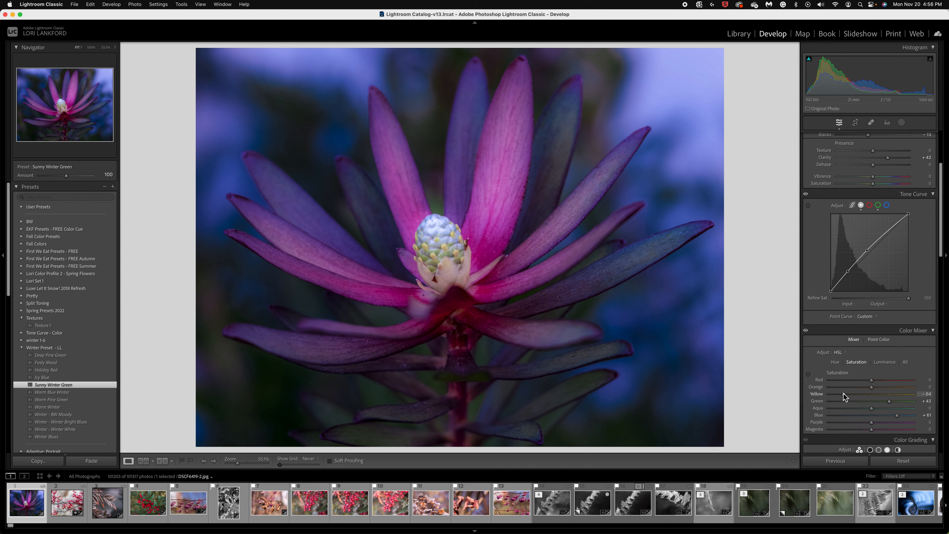
pyautogui.moveTo(896, 416); pyautogui.dragTo(891, 415)
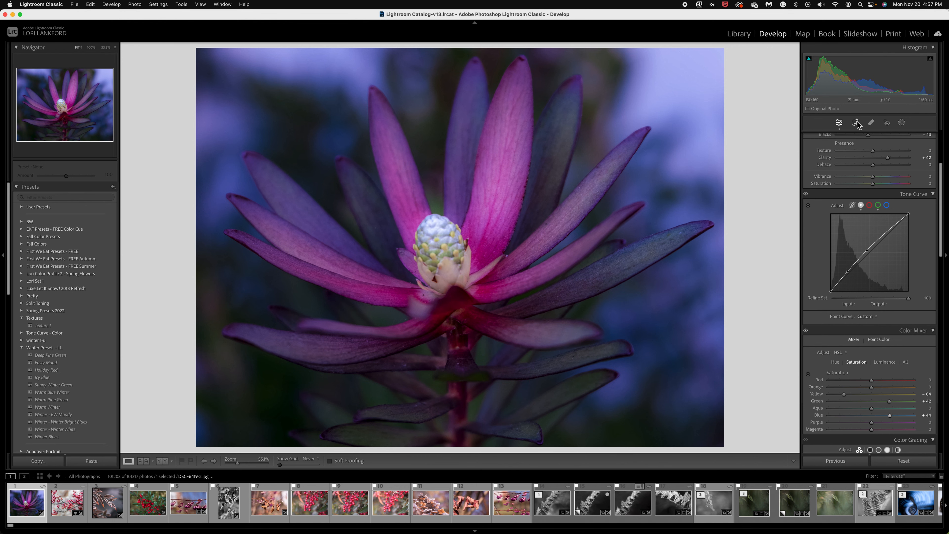
# - Crop and straighten the purple flower photo at an angle of about -5.62, repositioning the flower within the frame
pyautogui.press('r')
pyautogui.moveTo(728, 451); pyautogui.dragTo(753, 427)
pyautogui.moveTo(589, 395); pyautogui.dragTo(630, 394)
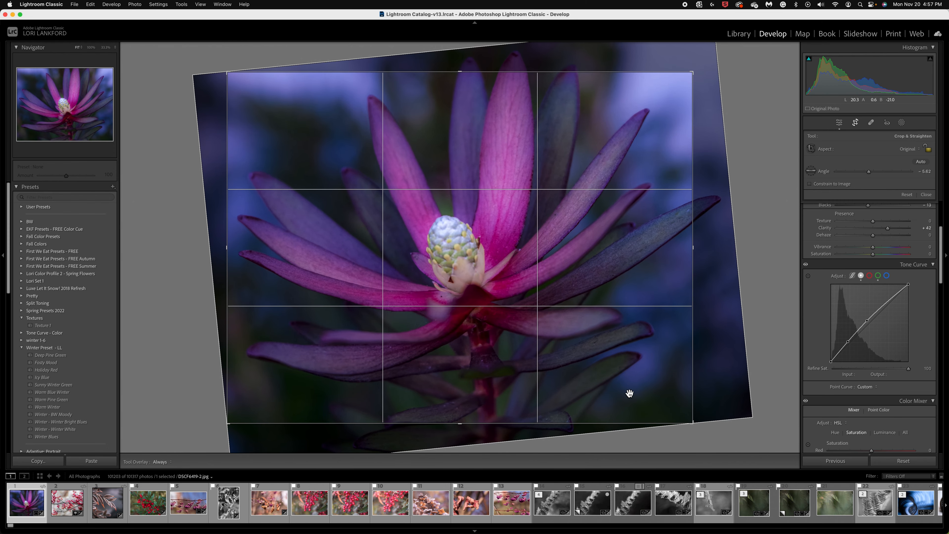
pyautogui.press('Return')
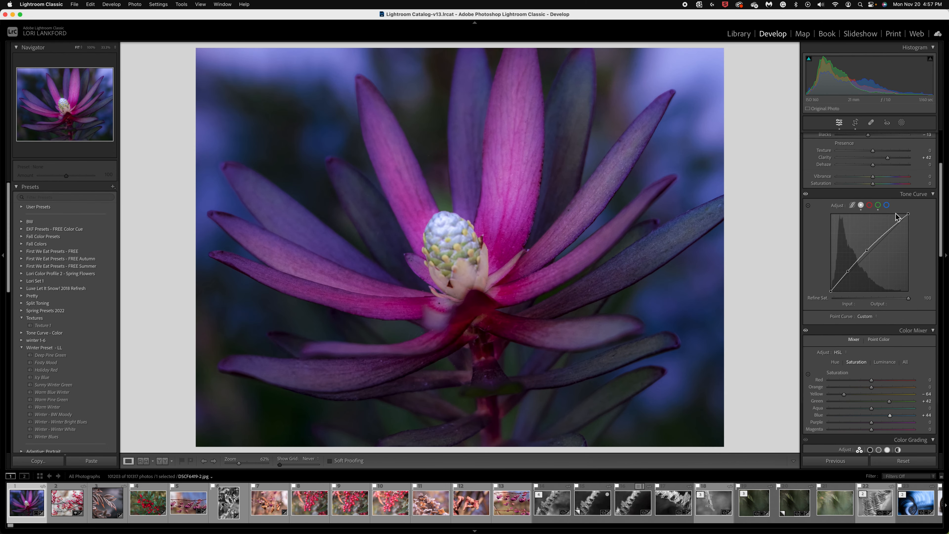
# - Create an Objects mask with a rectangular selection around the pale cone at the flower's center
pyautogui.click(902, 123)
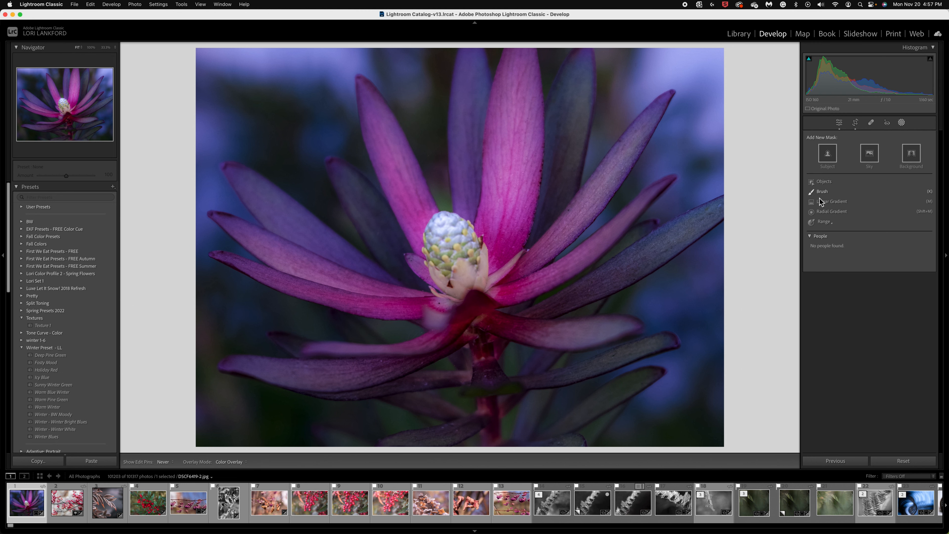
pyautogui.click(824, 182)
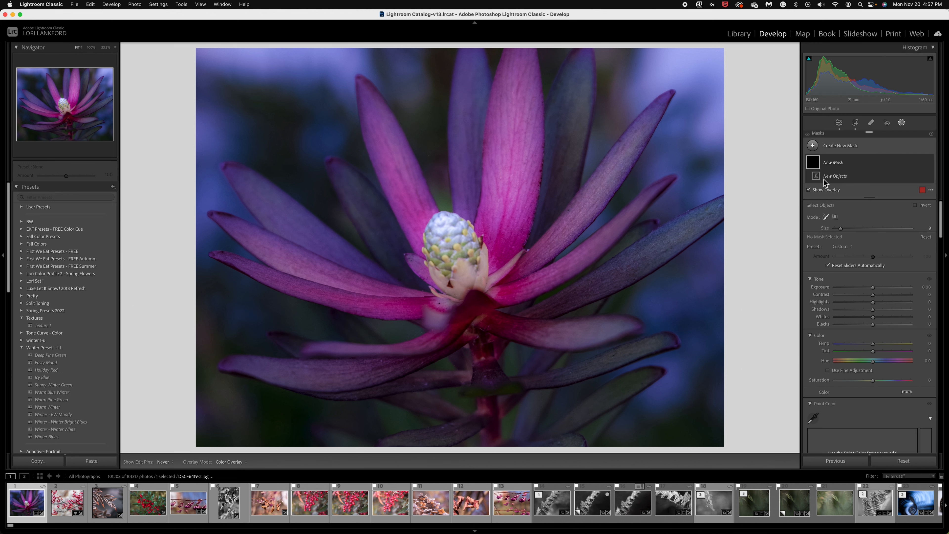
pyautogui.click(836, 219)
pyautogui.moveTo(408, 217); pyautogui.dragTo(501, 305)
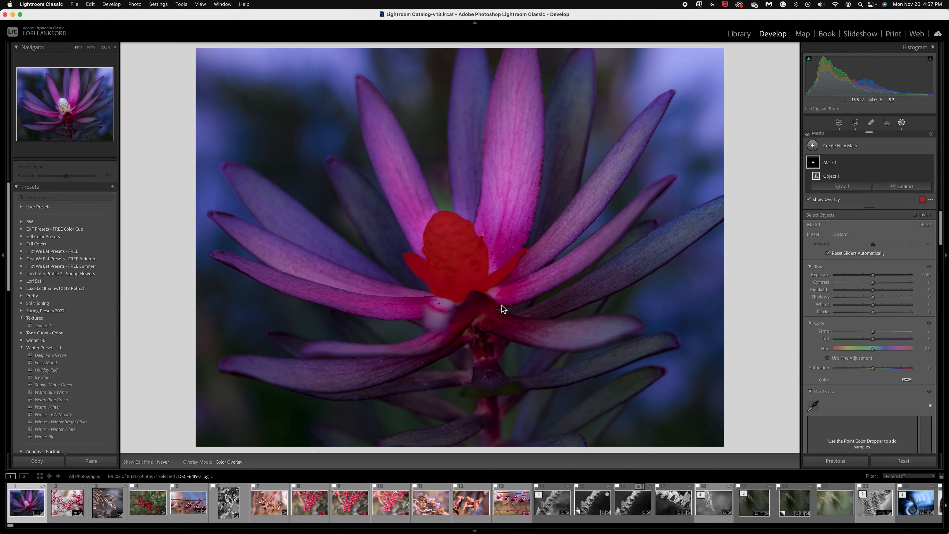
# - Raise the texture of the flower's center mask to above 50 and its clarity to about 18
pyautogui.scroll(-5, 879, 357)
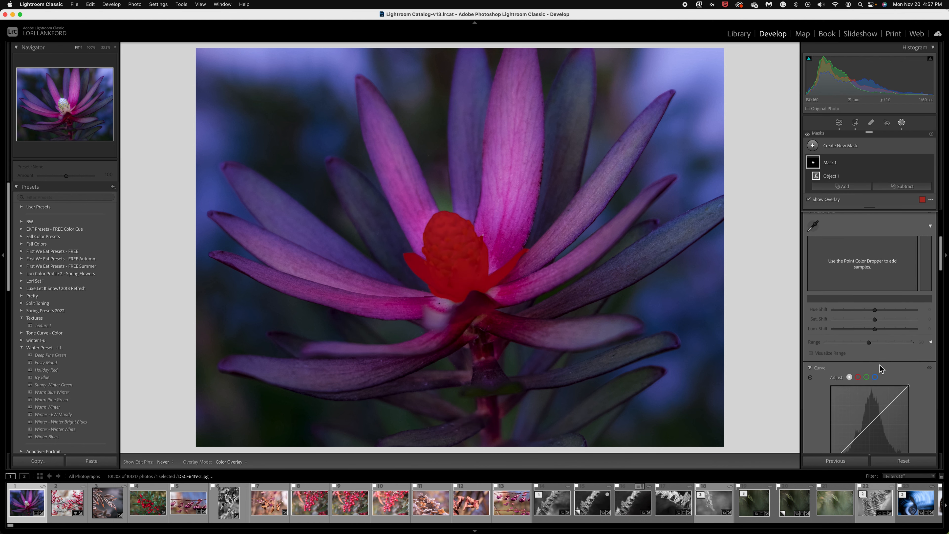
pyautogui.scroll(-6, 880, 364)
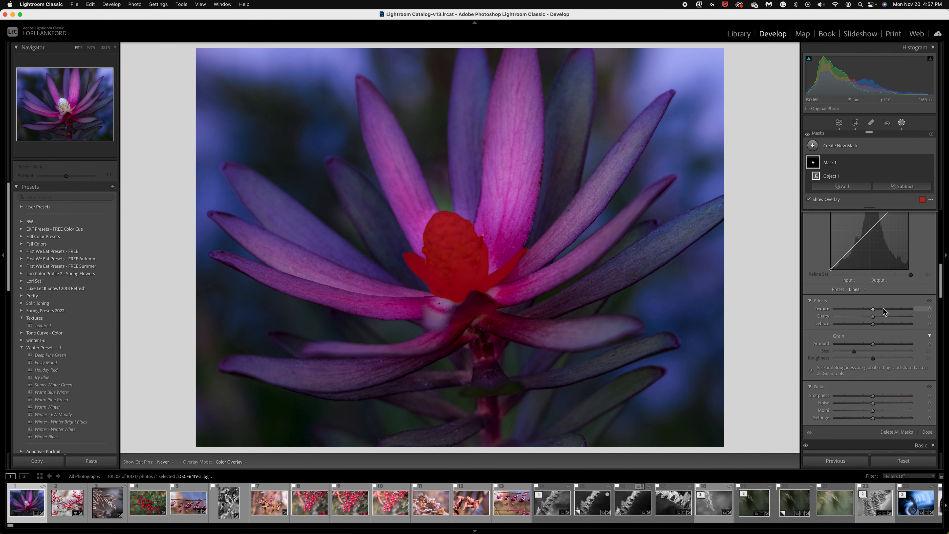
pyautogui.moveTo(883, 307); pyautogui.dragTo(892, 308)
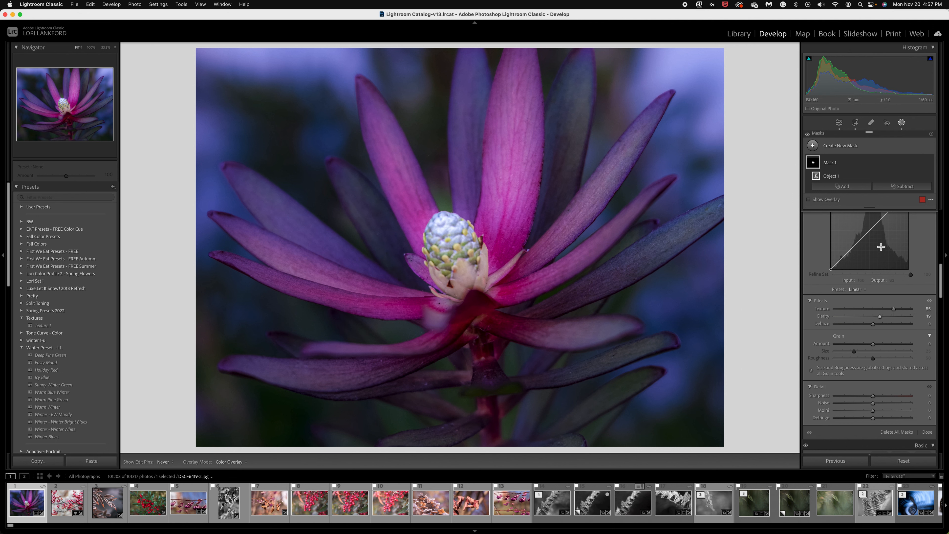
# - Set the saturation of the flower's center mask to 28 and compare the photo before and after
pyautogui.scroll(6, 881, 245)
pyautogui.scroll(5, 870, 240)
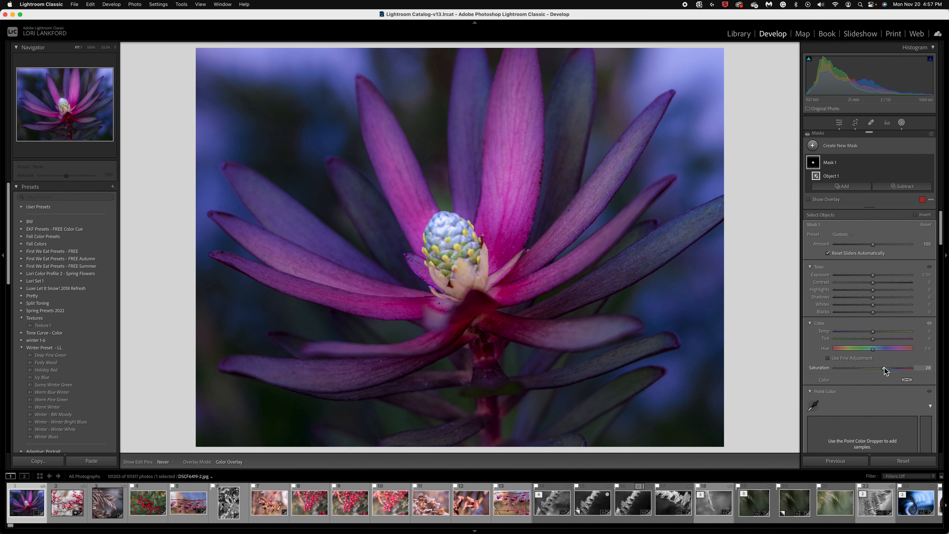
pyautogui.press('\\')
pyautogui.press('\\')
pyautogui.press('\\')
pyautogui.press('\\')
# - Set the clarity of the flower's center mask to -73 and compare the photo with the original
pyautogui.scroll(-15, 868, 373)
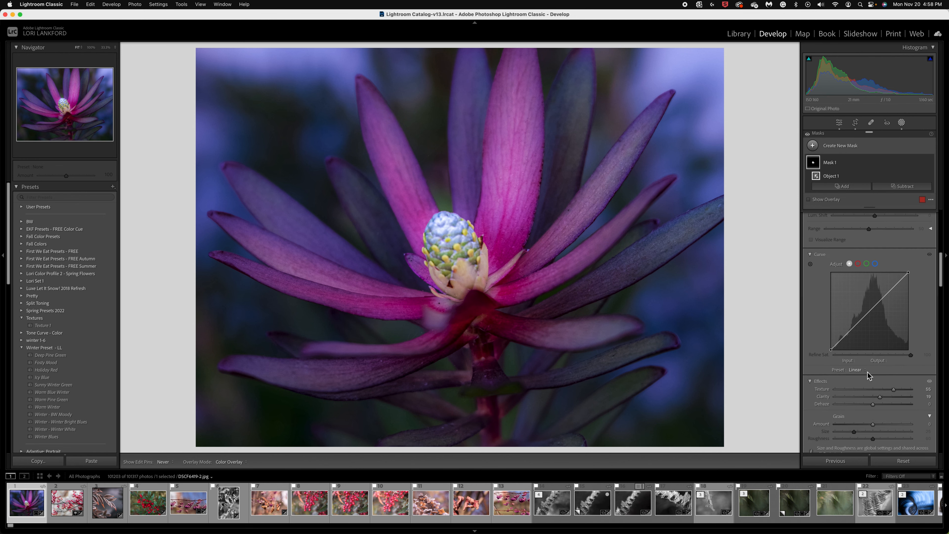
pyautogui.click(856, 240)
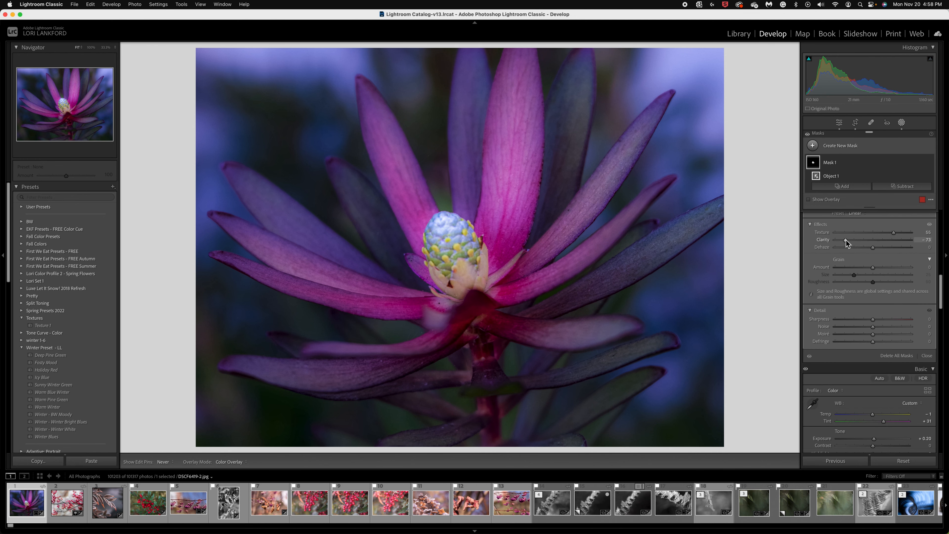
pyautogui.press('\\')
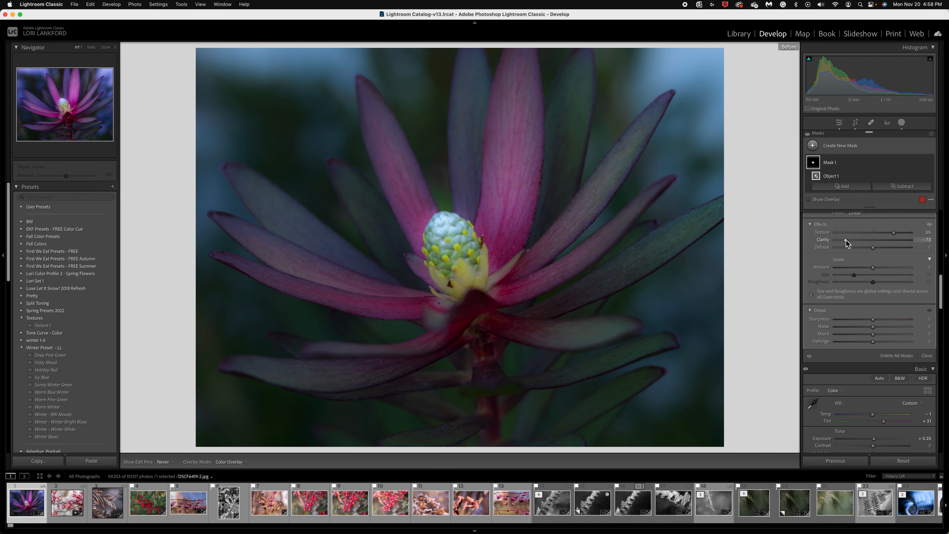
pyautogui.press('\\')
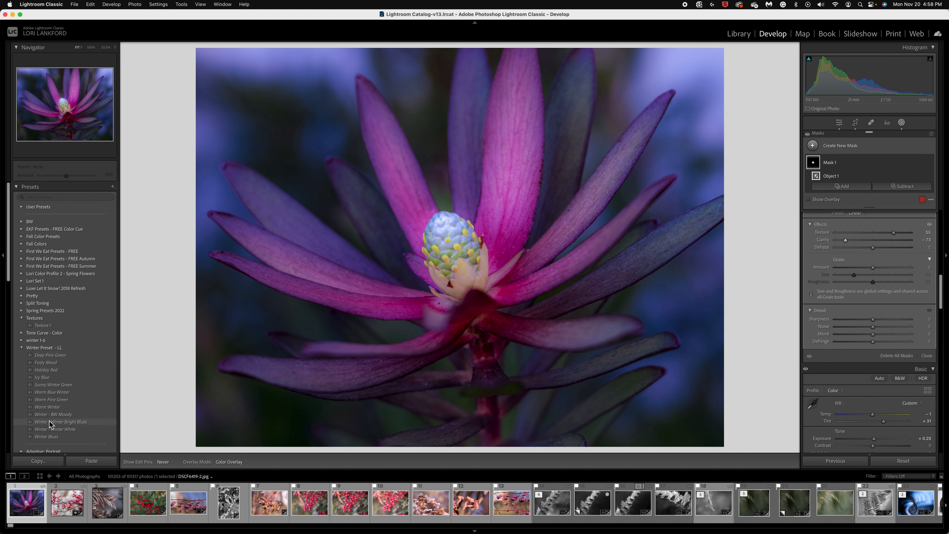
# - Preview the Winter Blues preset on the purple flower photo
pyautogui.scroll(-4, 49, 421)
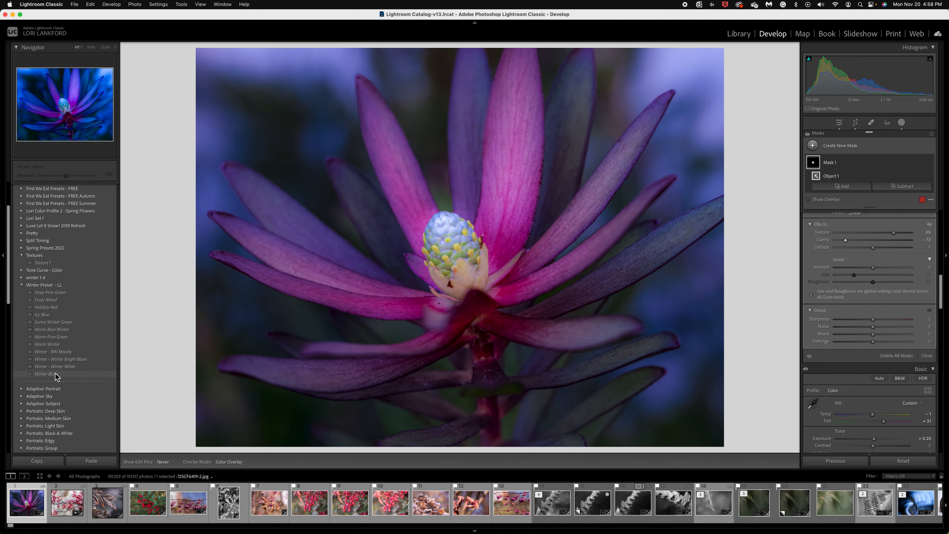